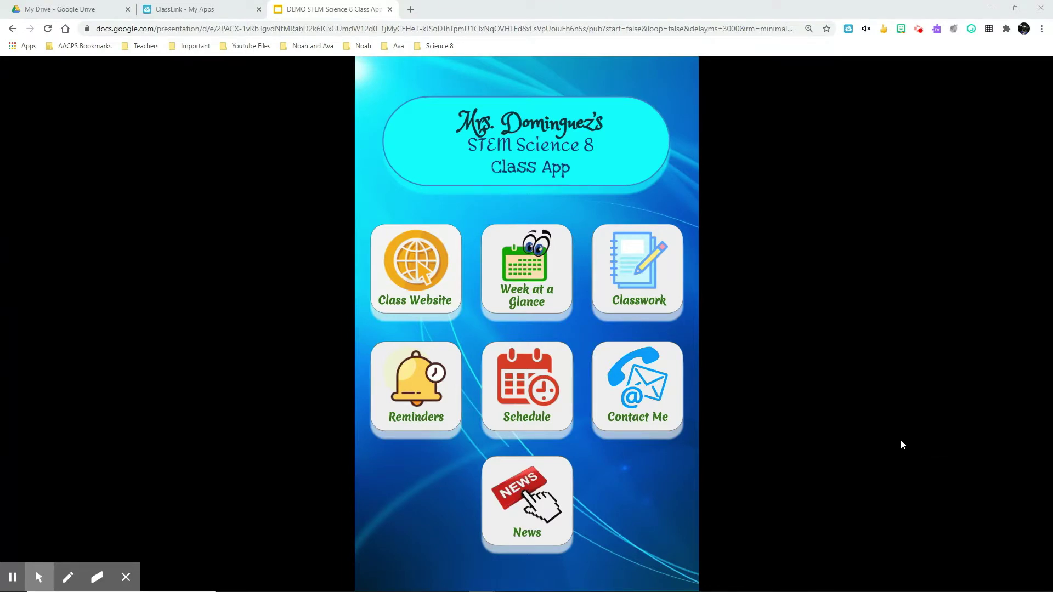
# Open the Class Website link from the class app, look through its home page, and close it
pyautogui.click(419, 297)
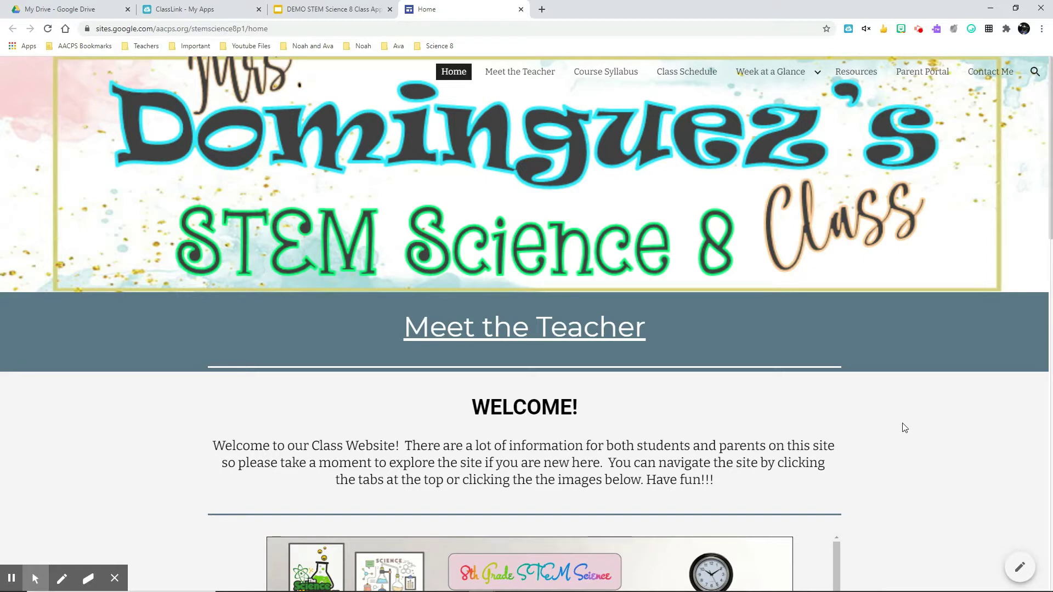
pyautogui.scroll(-6, 879, 430)
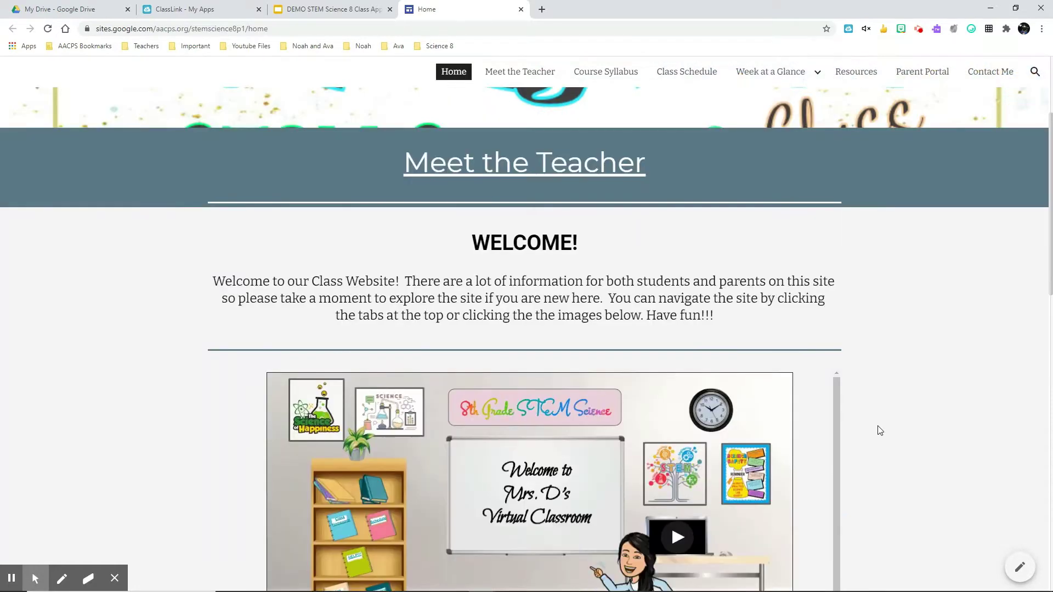
pyautogui.scroll(-2, 879, 430)
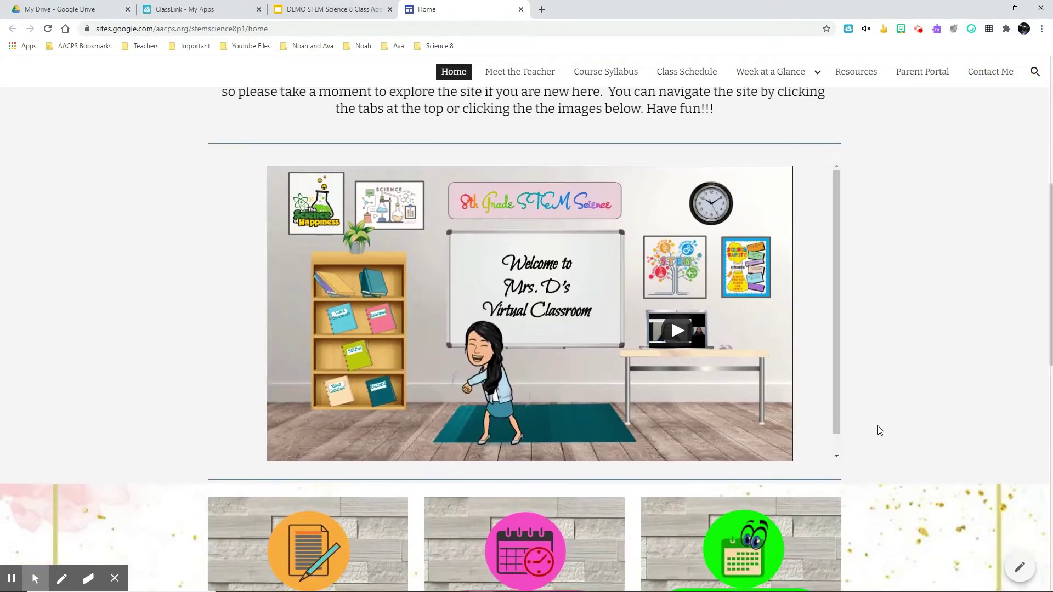
pyautogui.scroll(-1, 880, 430)
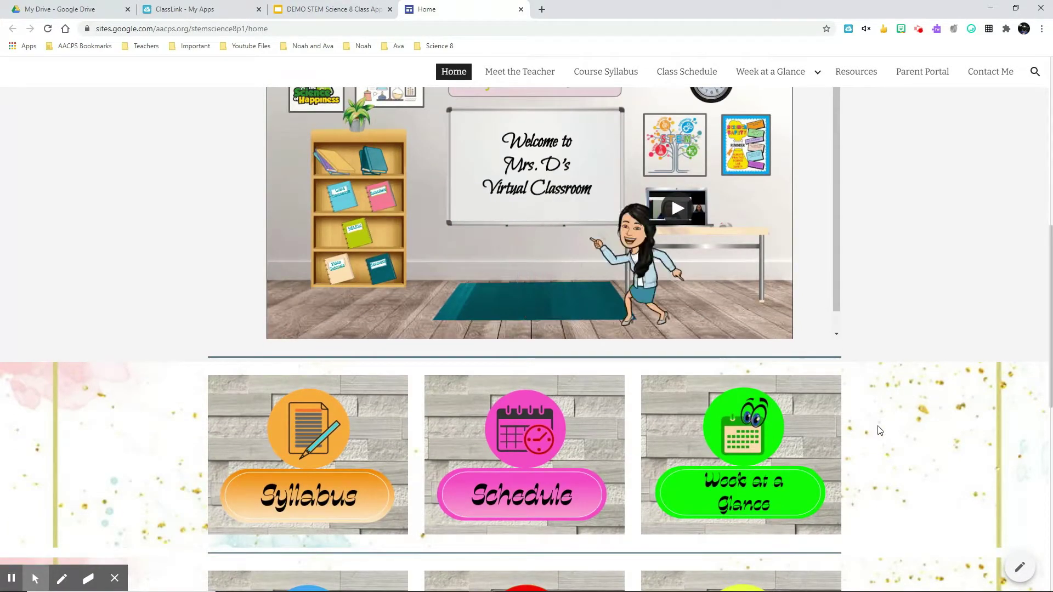
pyautogui.scroll(-2, 880, 430)
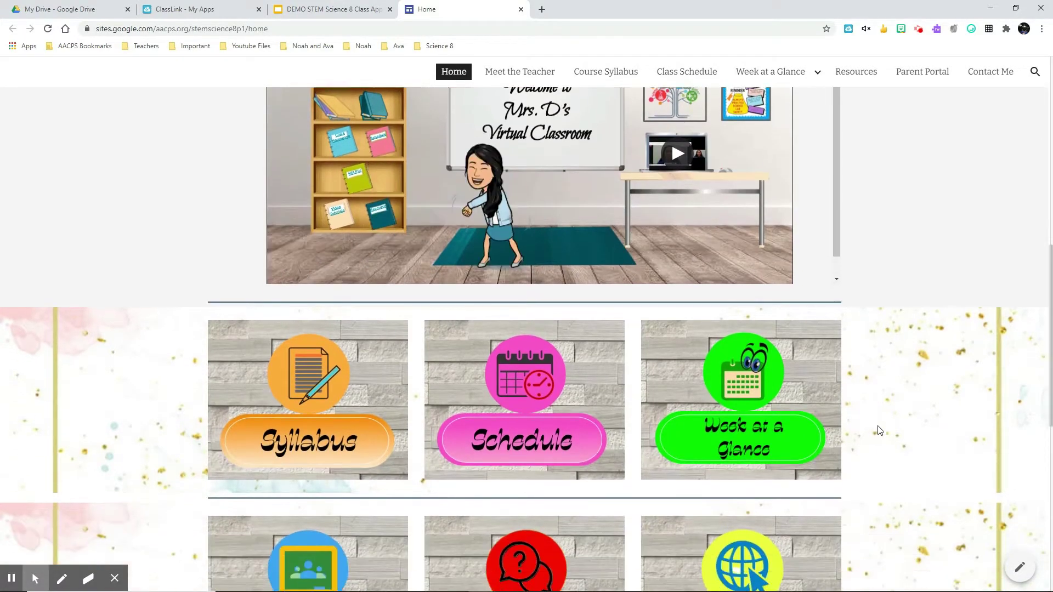
pyautogui.click(520, 9)
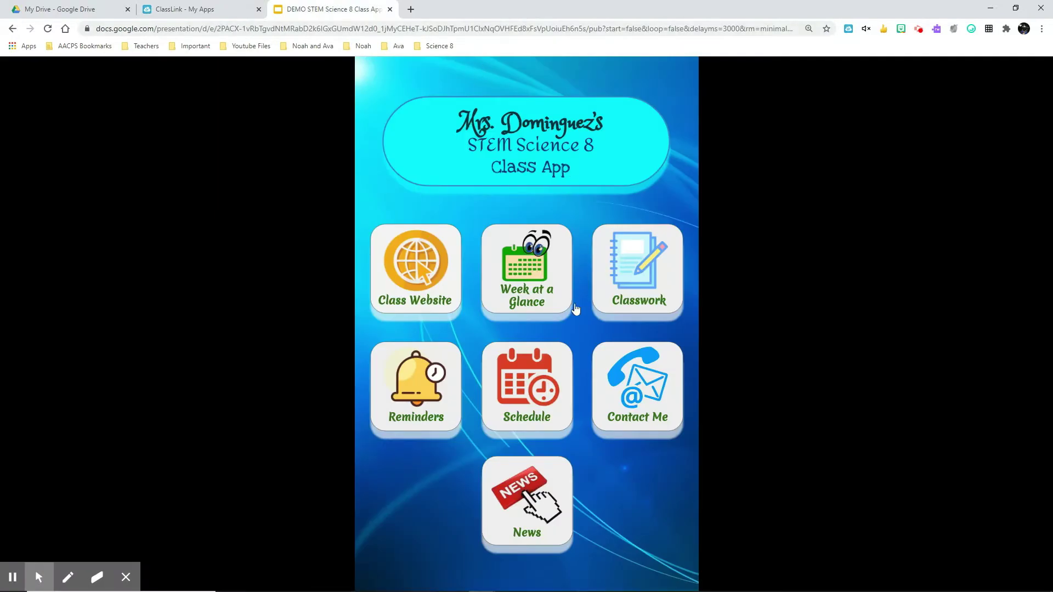
# View the Week 1 (Sept. 8 - Sept. 11) page through Week at a Glance, and the linked Classwork page, closing each
pyautogui.click(543, 305)
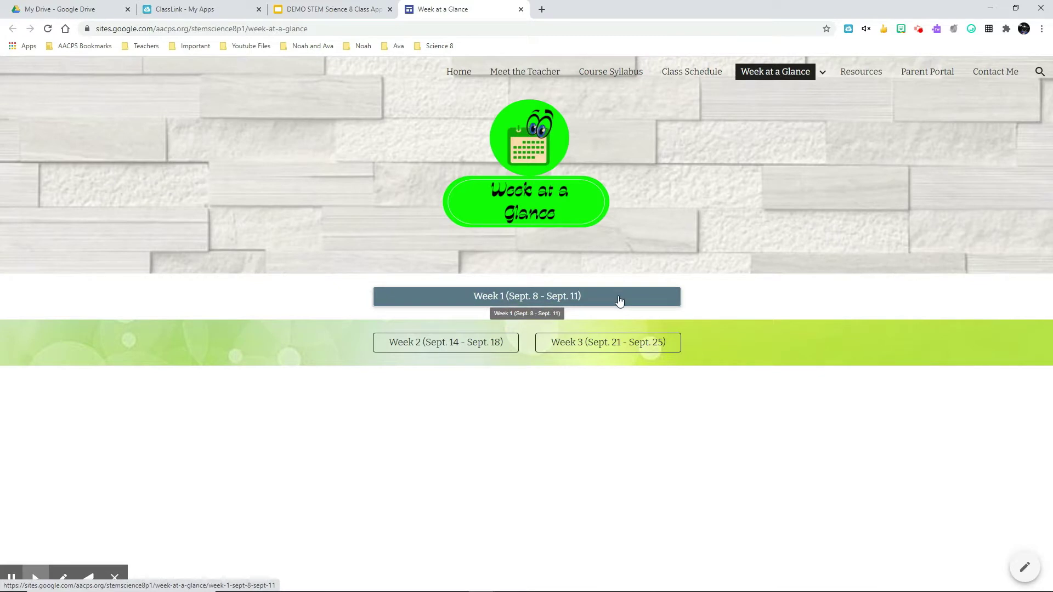
pyautogui.click(583, 299)
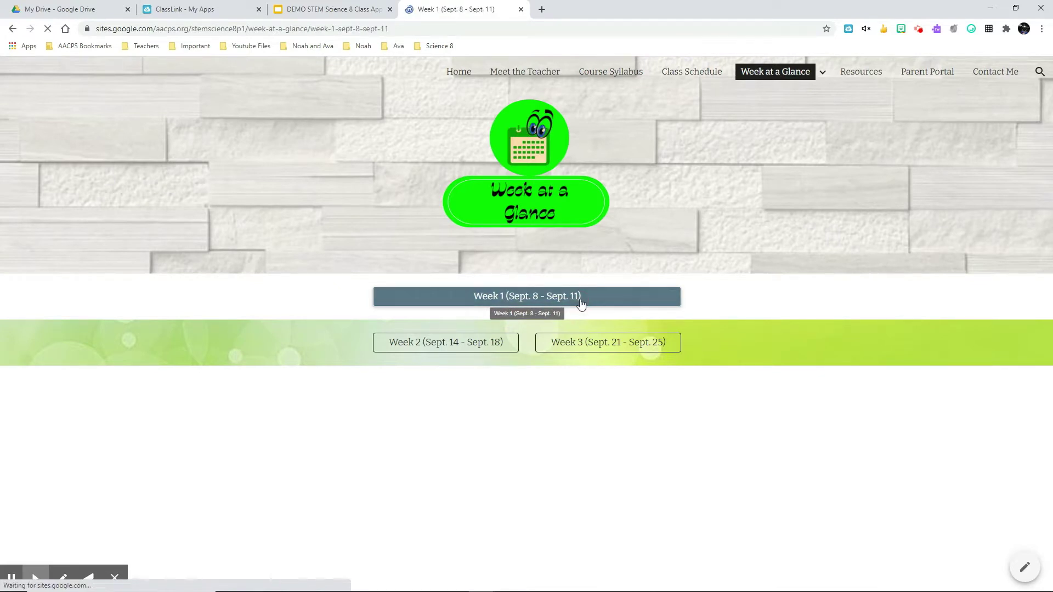
pyautogui.scroll(-2, 583, 301)
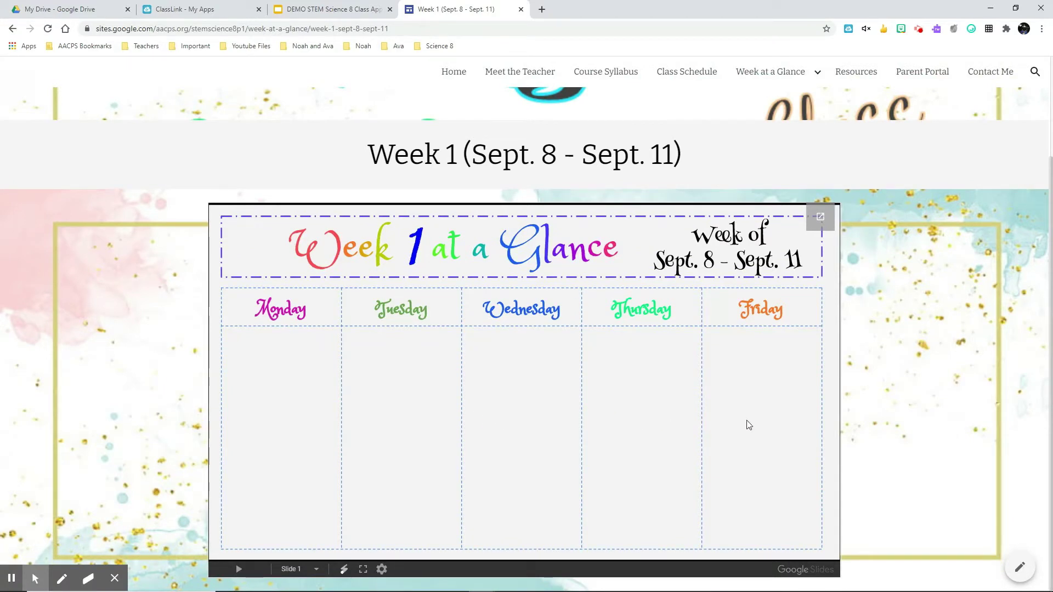
pyautogui.scroll(2, 747, 423)
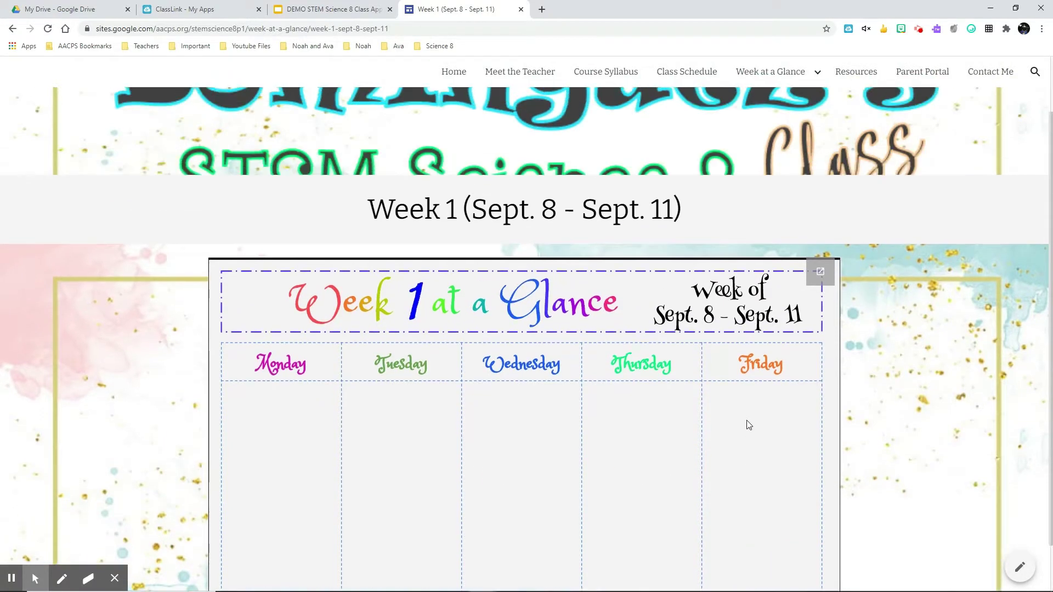
pyautogui.hotkey('ctrl', 'w')
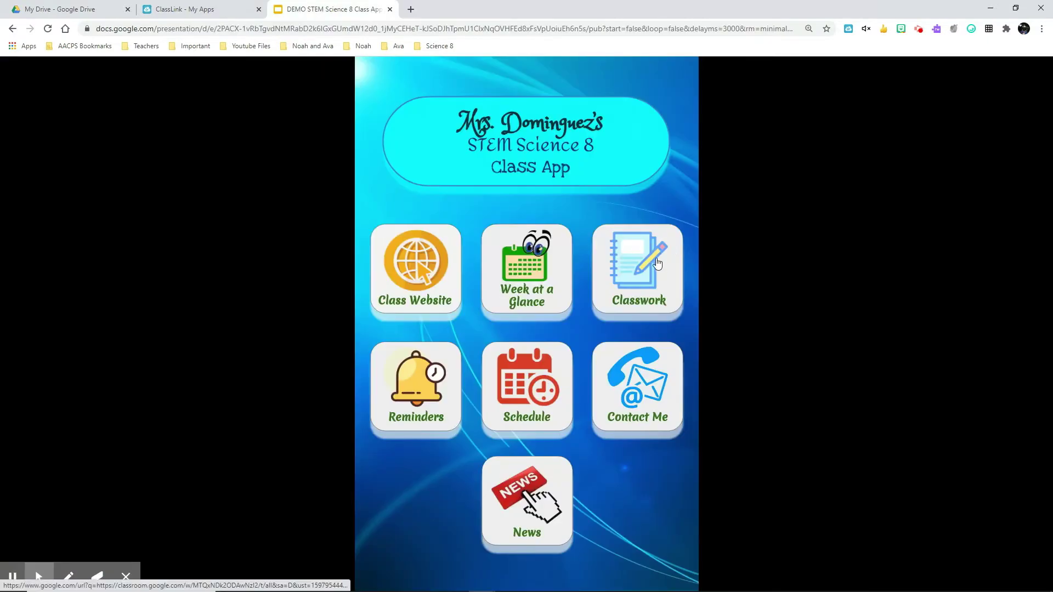
pyautogui.click(637, 287)
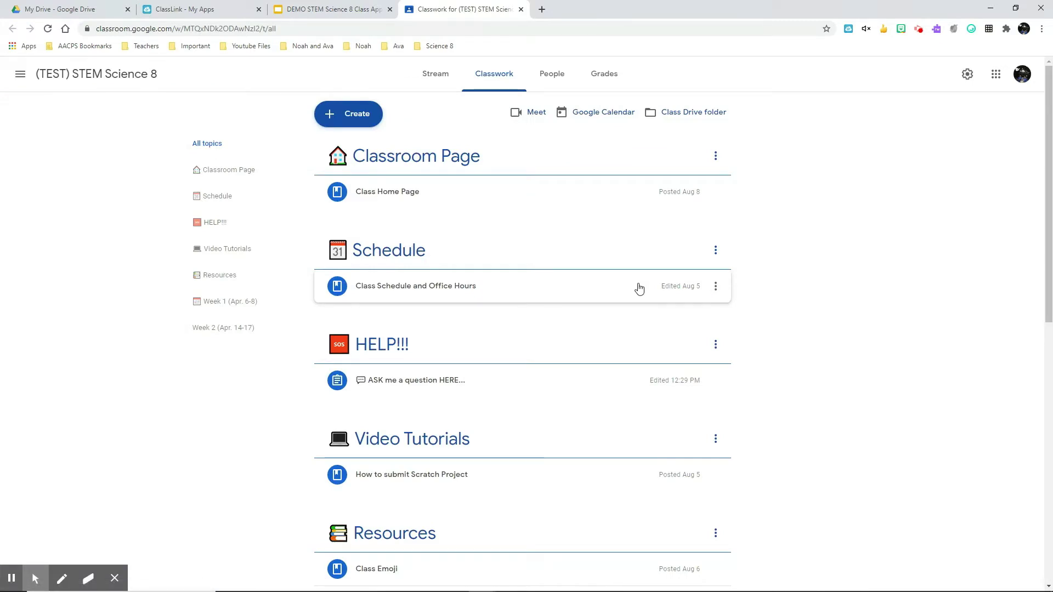
pyautogui.hotkey('ctrl', 'w')
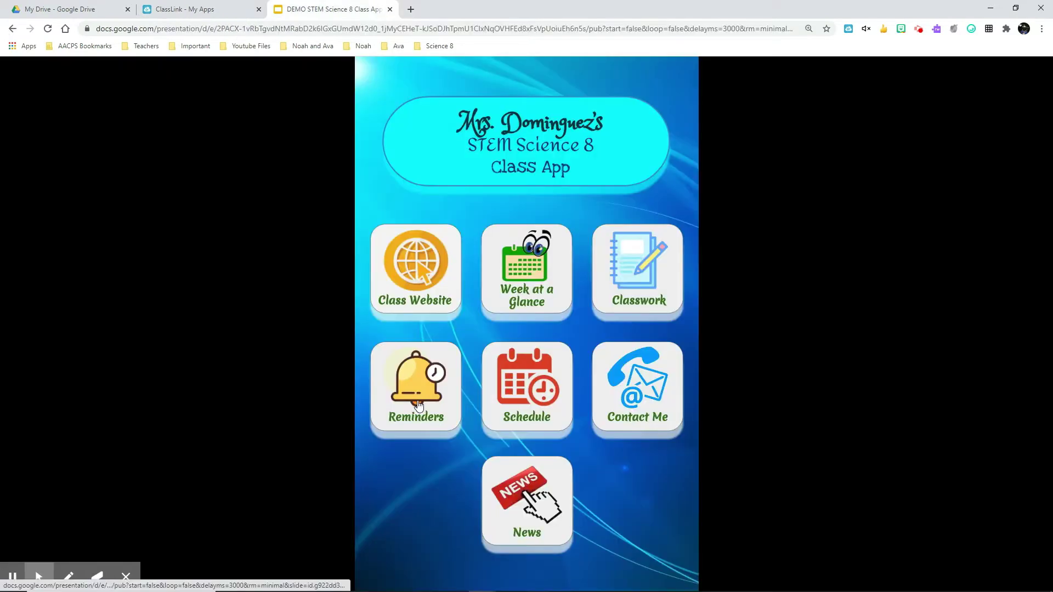
# View the Reminders and Schedule slides of the class app, returning to its home slide after each
pyautogui.click(417, 402)
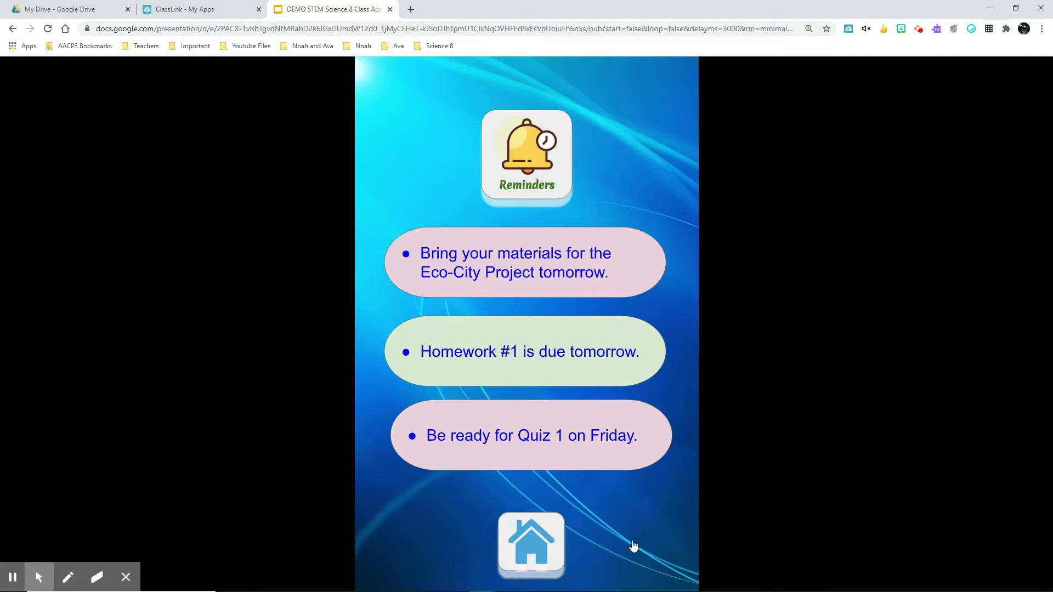
pyautogui.click(535, 548)
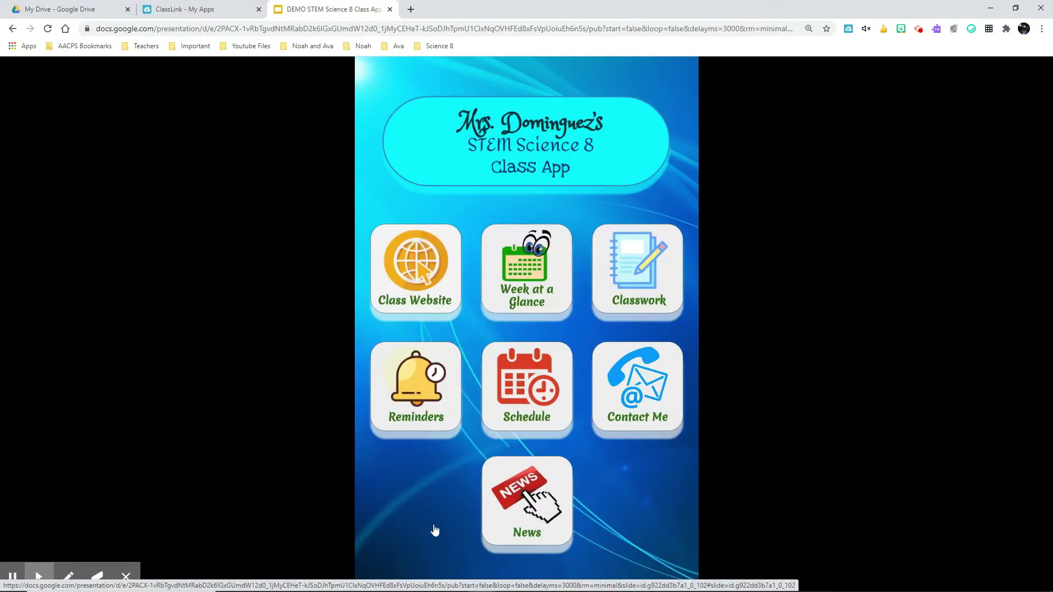
pyautogui.click(496, 418)
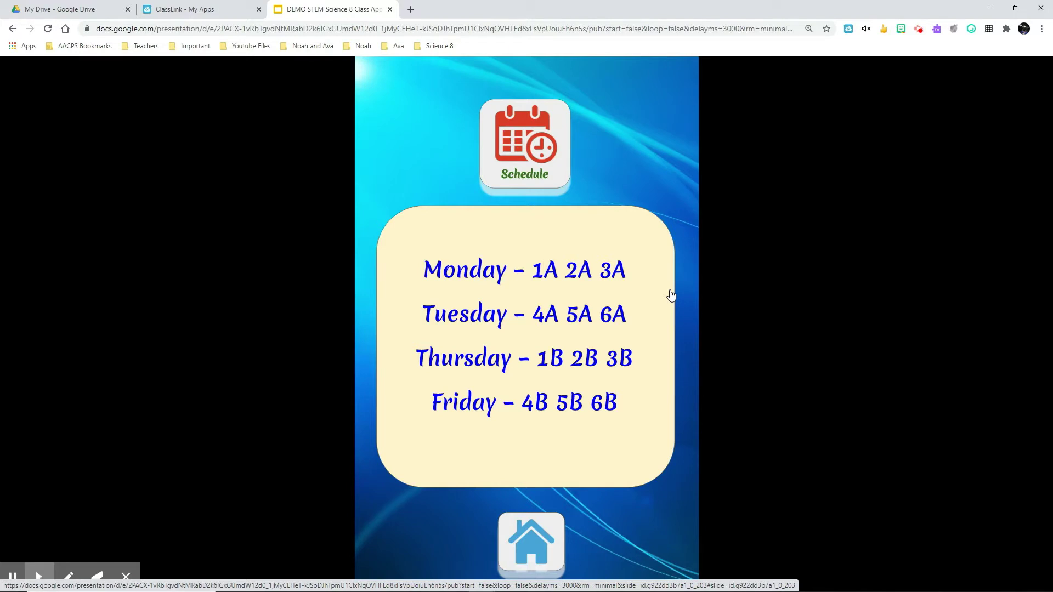
pyautogui.click(539, 553)
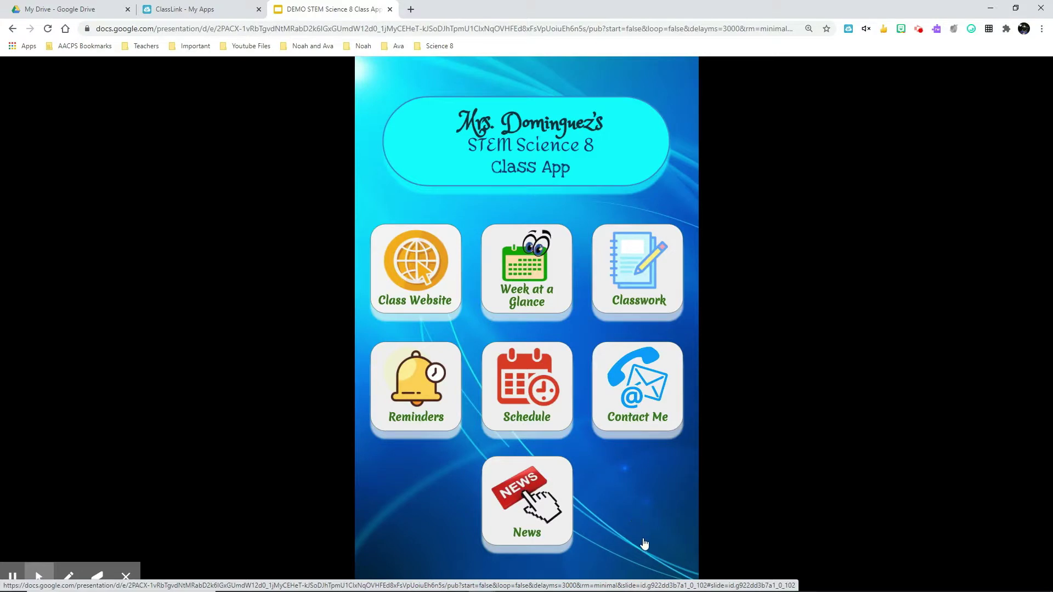
# View the SOS question page linked from the Contact Me slide, close it, and open News from the home slide
pyautogui.click(633, 399)
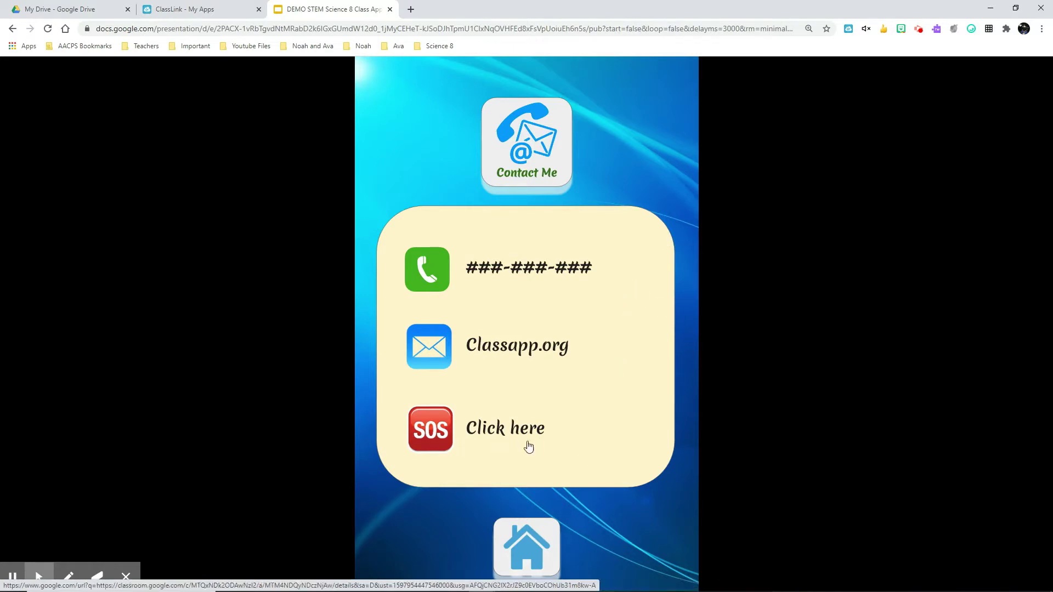
pyautogui.click(443, 447)
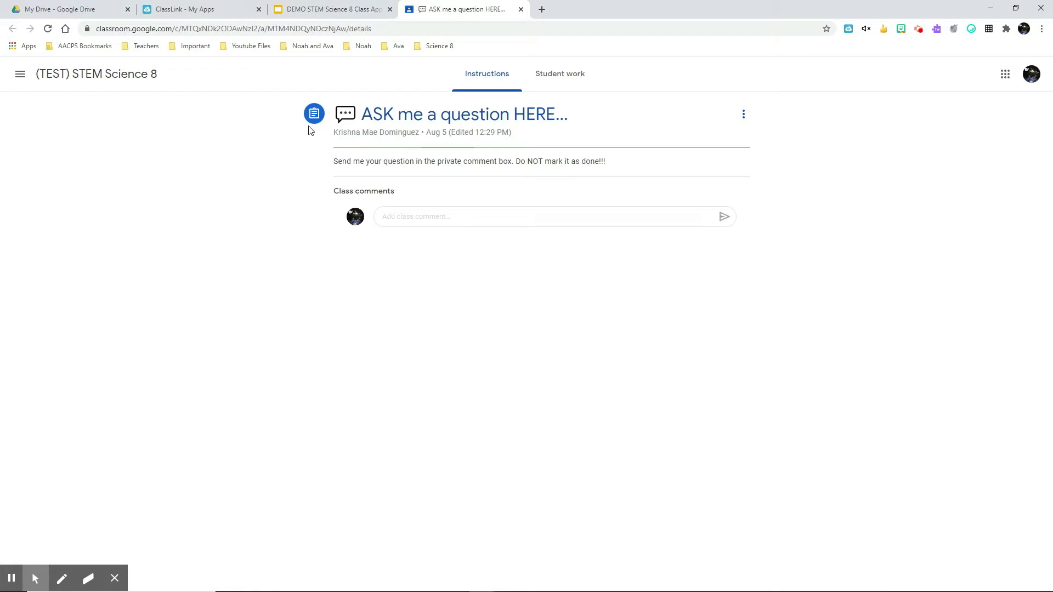
pyautogui.hotkey('ctrl', 'w')
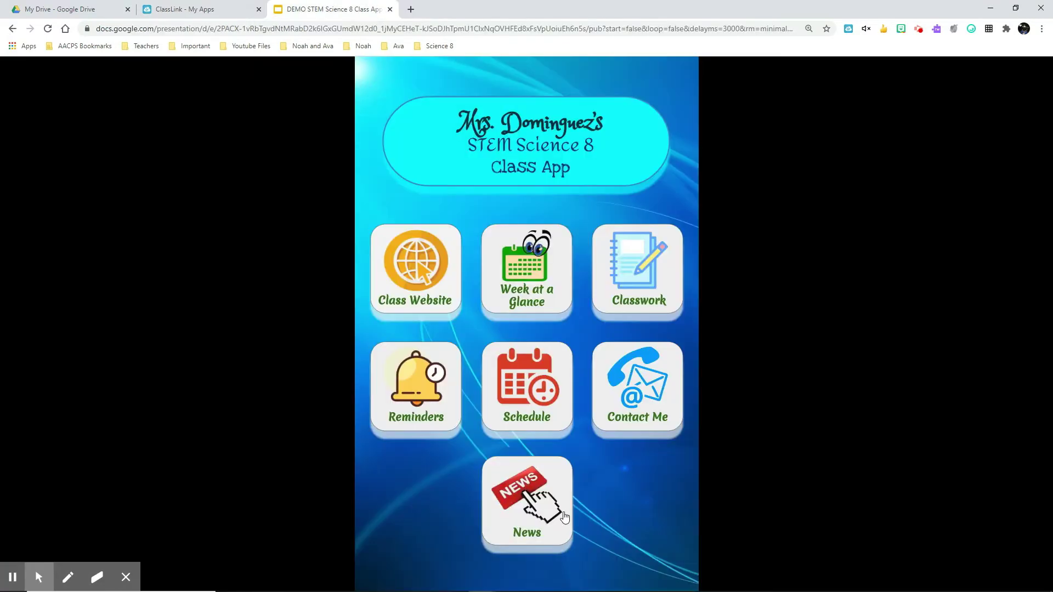
pyautogui.click(523, 521)
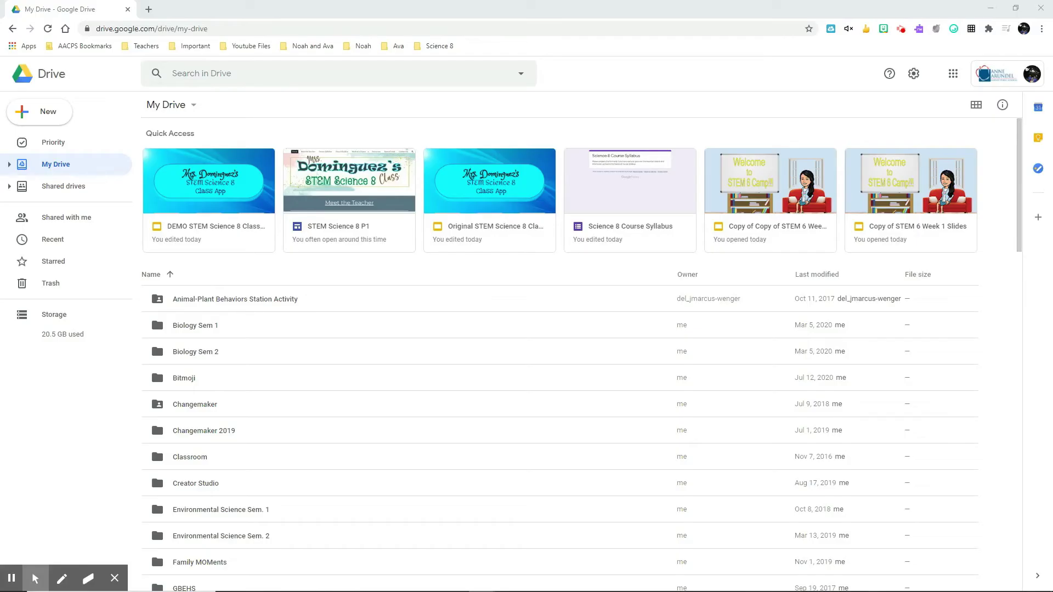
# Create a new blank Google Slides presentation from My Drive
pyautogui.click(43, 111)
pyautogui.click(159, 223)
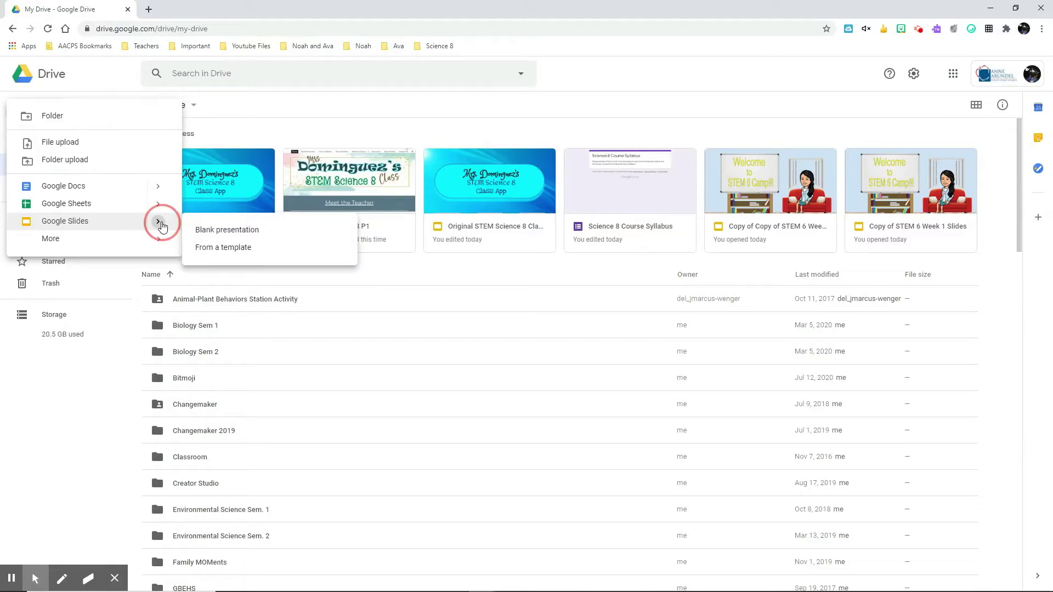
pyautogui.click(245, 231)
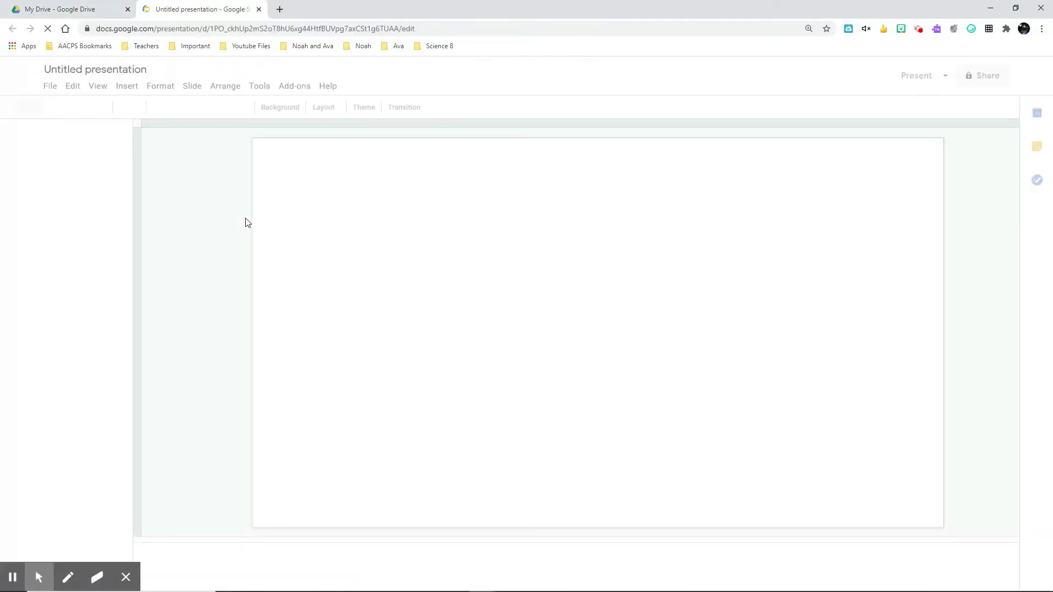
# Dismiss the theme choices and delete the title and subtitle placeholders from the first slide
pyautogui.click(1001, 110)
pyautogui.moveTo(289, 166); pyautogui.dragTo(898, 468)
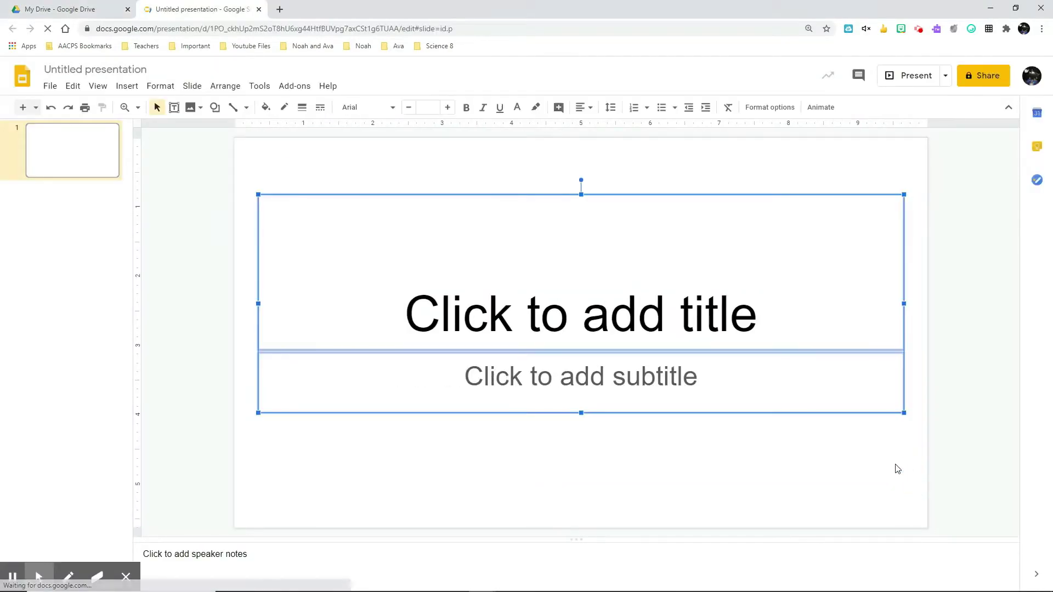
pyautogui.press('Delete')
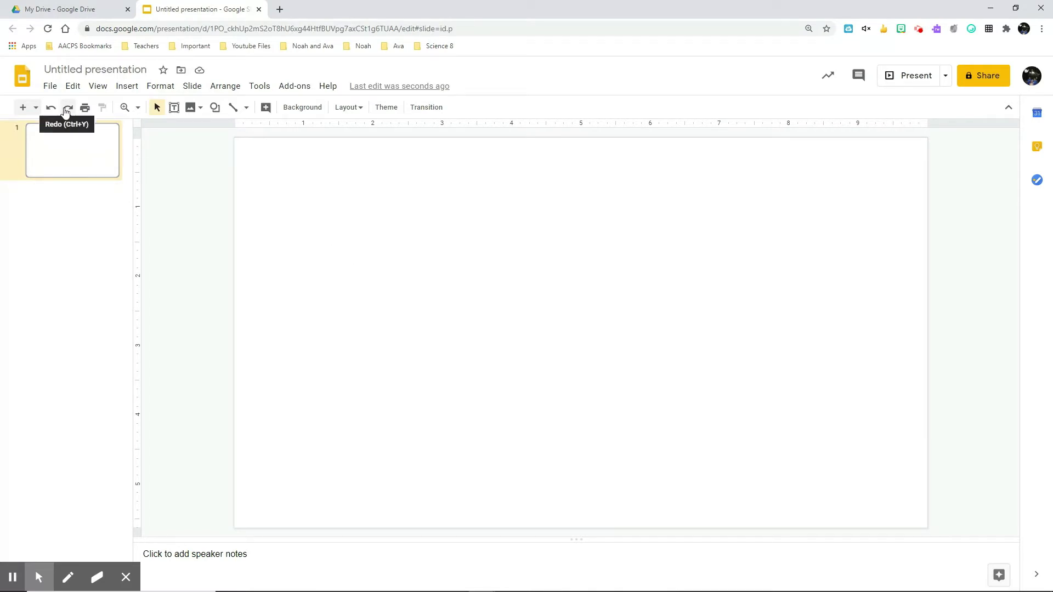
# Set the presentation's page size to a custom 9 × 14 inches and apply it
pyautogui.click(50, 86)
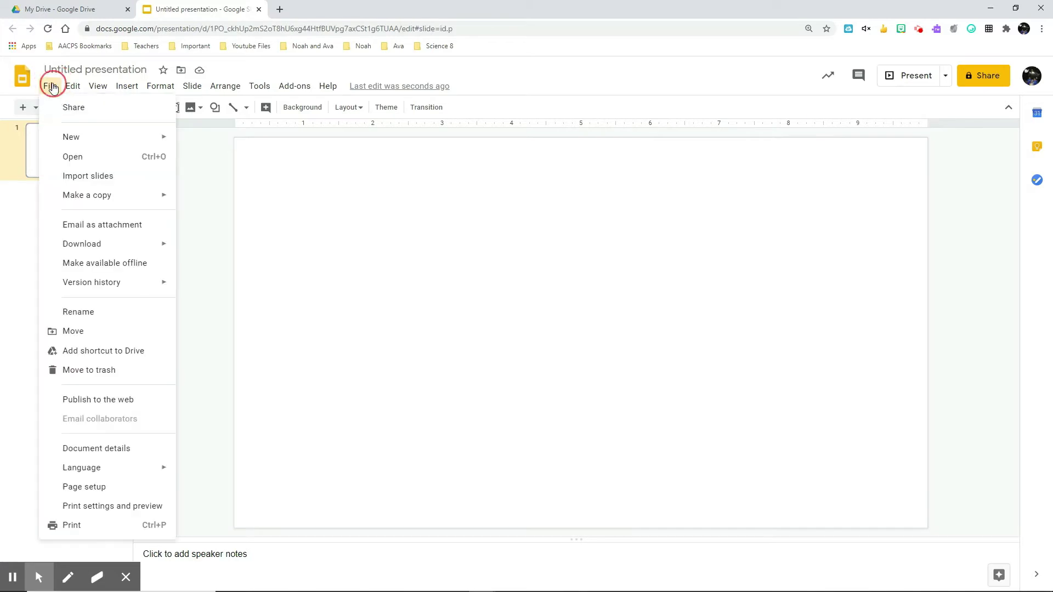
pyautogui.click(105, 487)
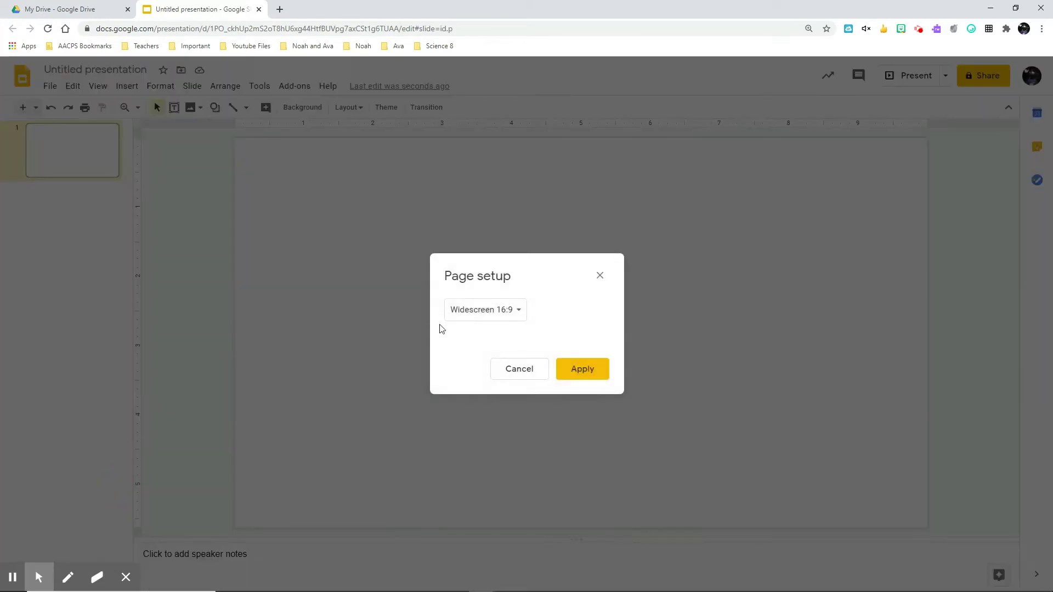
pyautogui.click(485, 310)
pyautogui.click(488, 348)
pyautogui.click(462, 338)
pyautogui.press('BackSpace')
pyautogui.press('BackSpace')
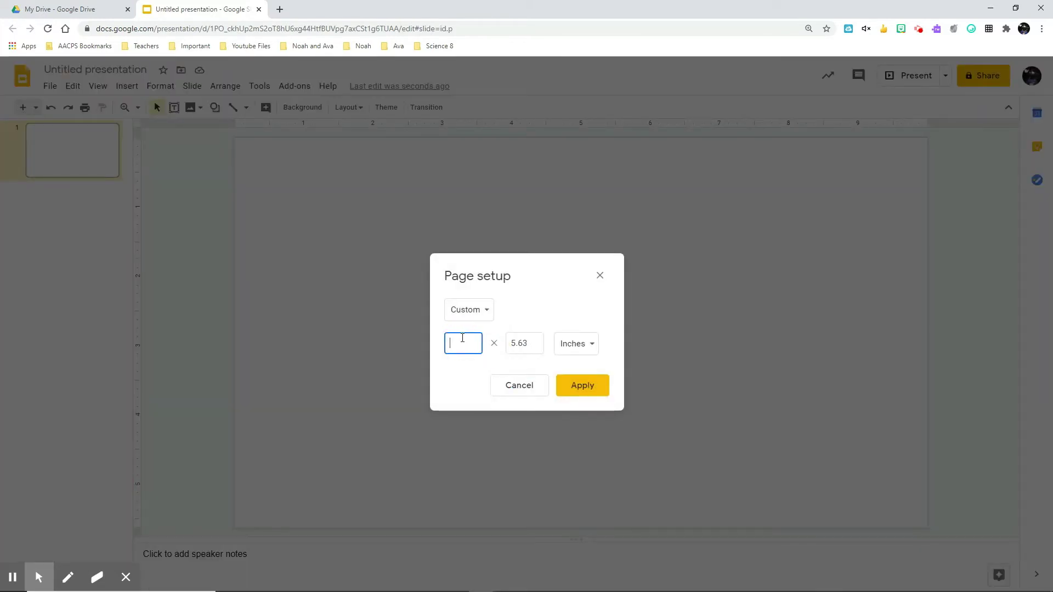
pyautogui.moveTo(531, 341); pyautogui.dragTo(483, 343)
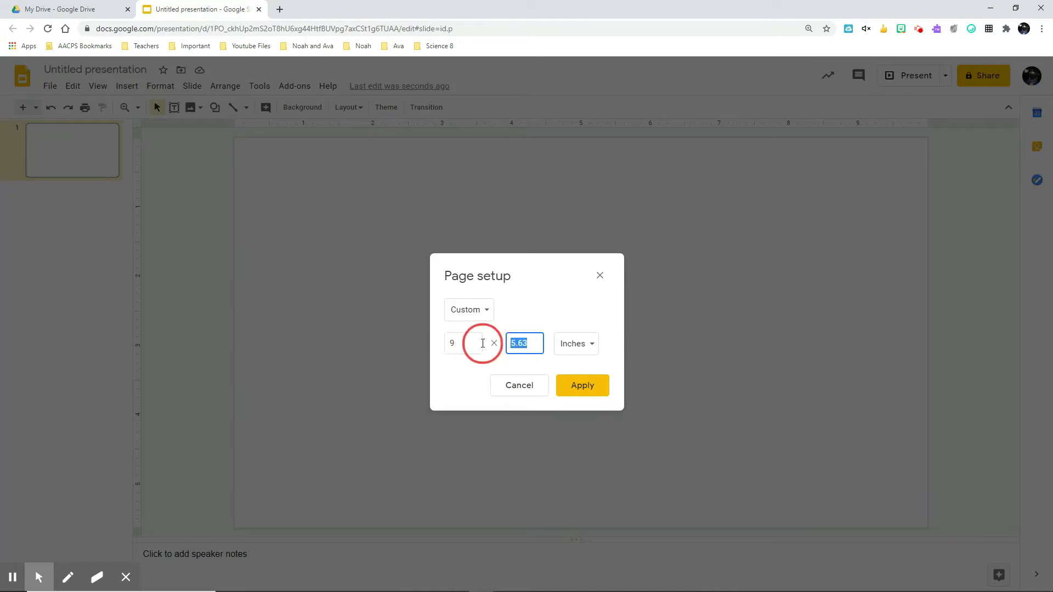
pyautogui.write('14')
pyautogui.click(592, 391)
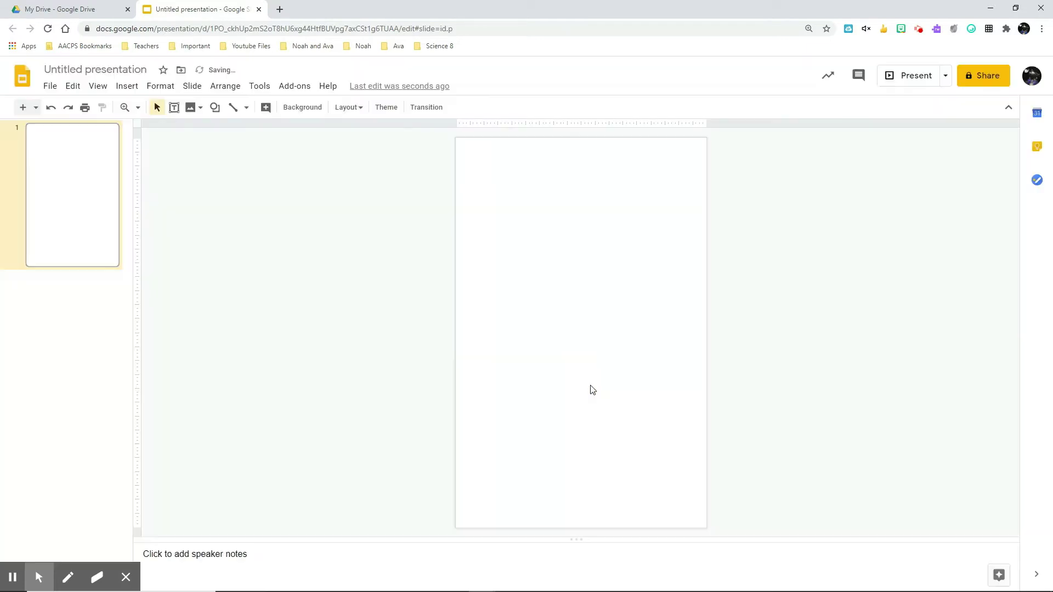
# Rename the presentation as "Class App Demo"
pyautogui.click(127, 68)
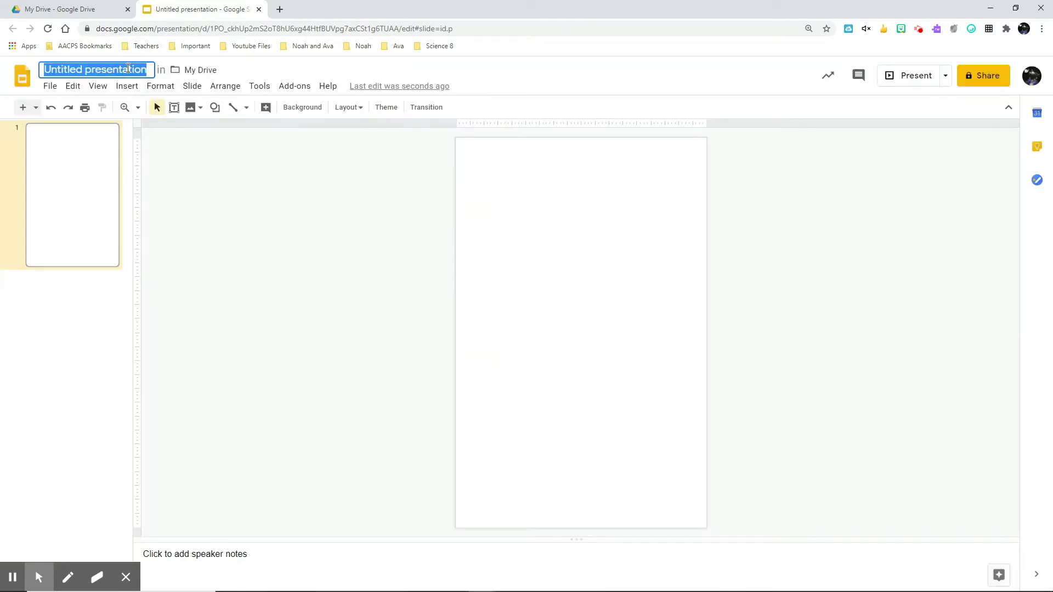
pyautogui.write('Class App Demo')
pyautogui.press('Return')
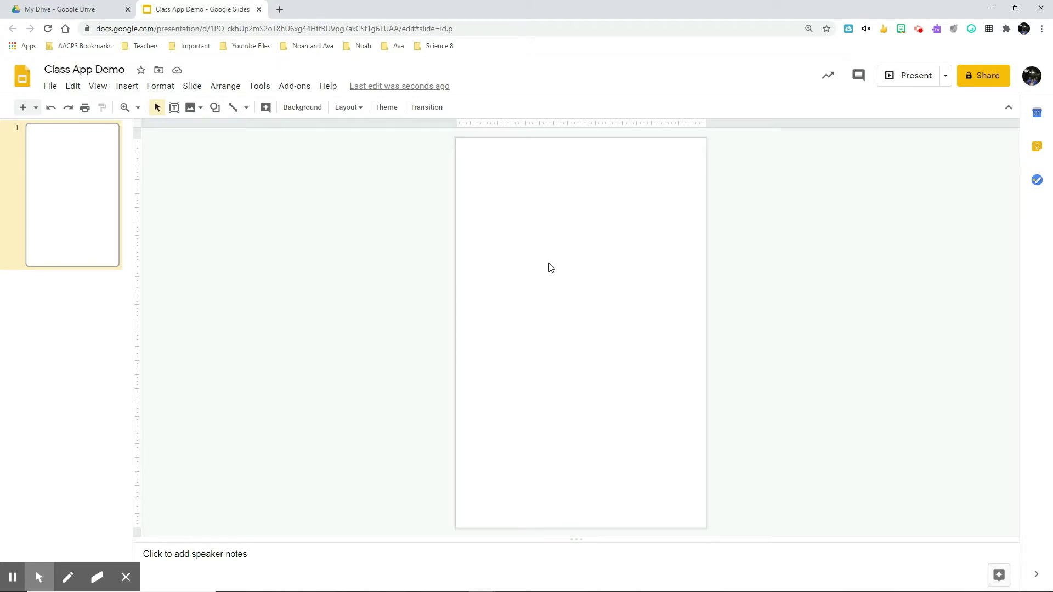
# Set the slide background to the uploaded blue image "1" from the Wallpaper Backgrounds folder
pyautogui.rightClick(550, 267)
pyautogui.click(596, 382)
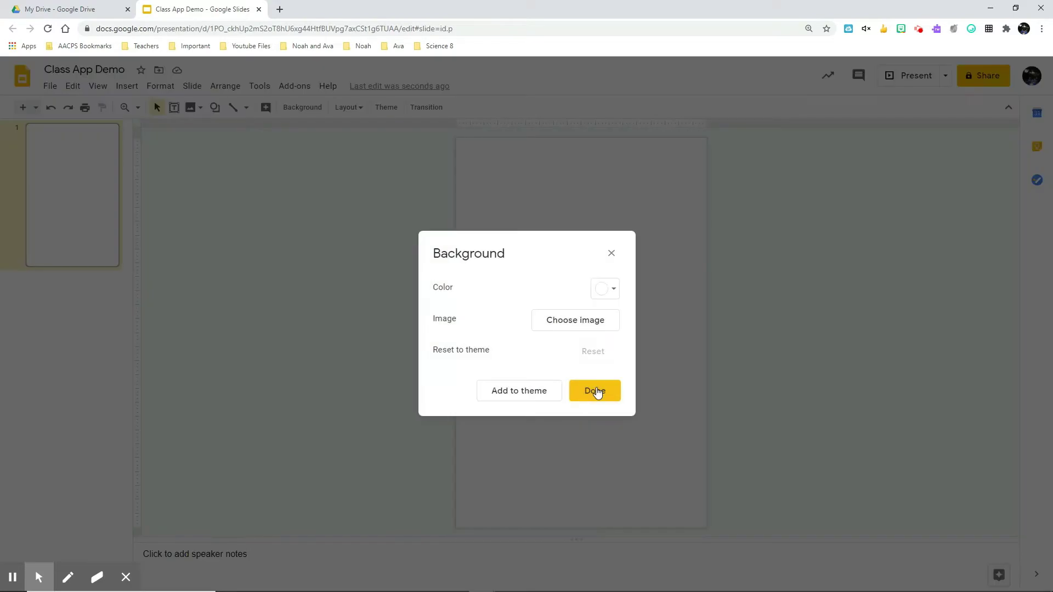
pyautogui.click(575, 324)
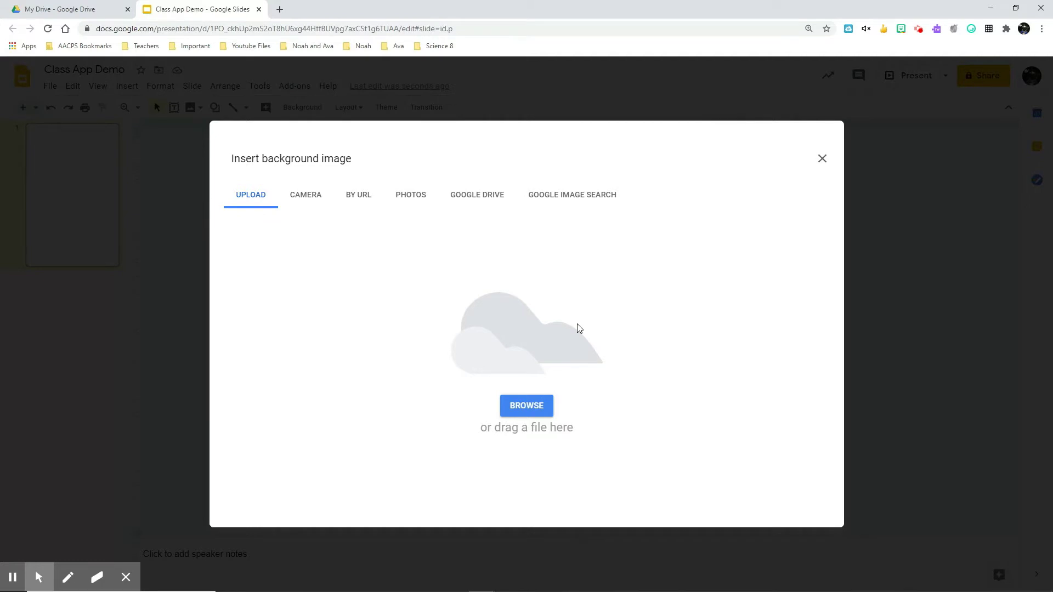
pyautogui.click(529, 407)
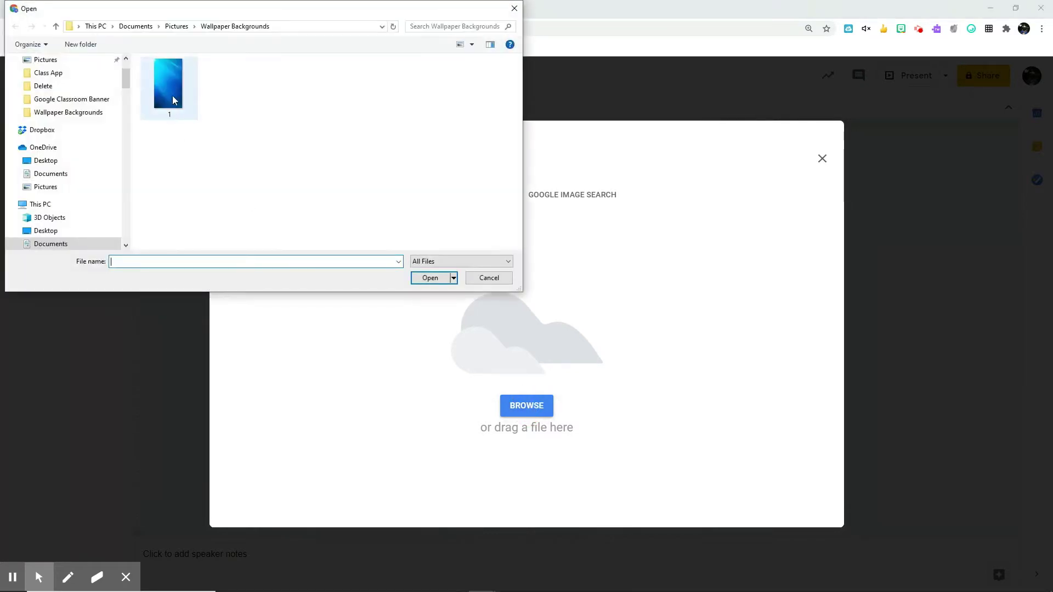
pyautogui.doubleClick(175, 94)
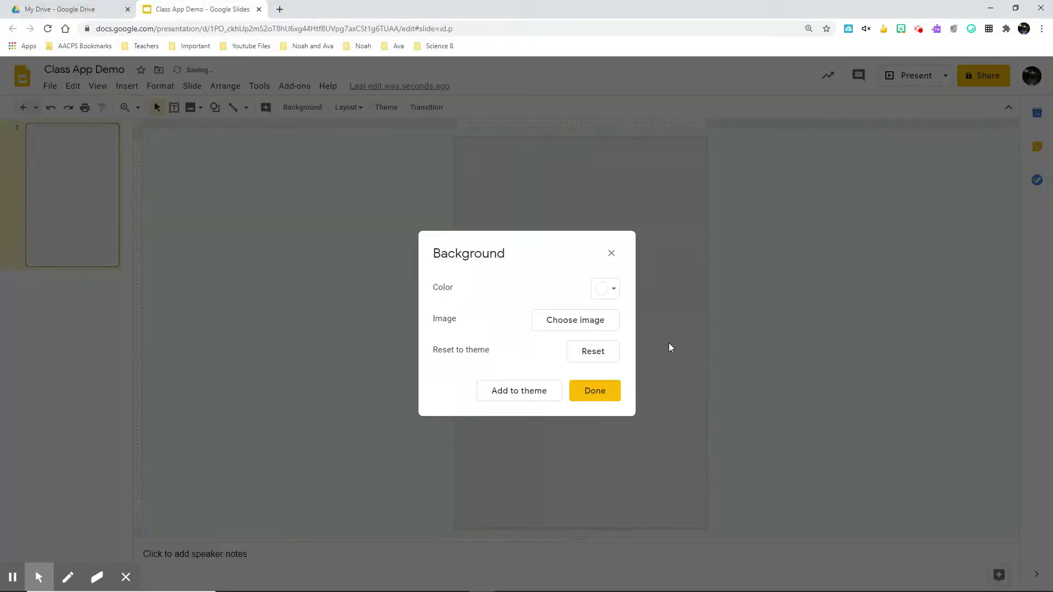
pyautogui.click(589, 390)
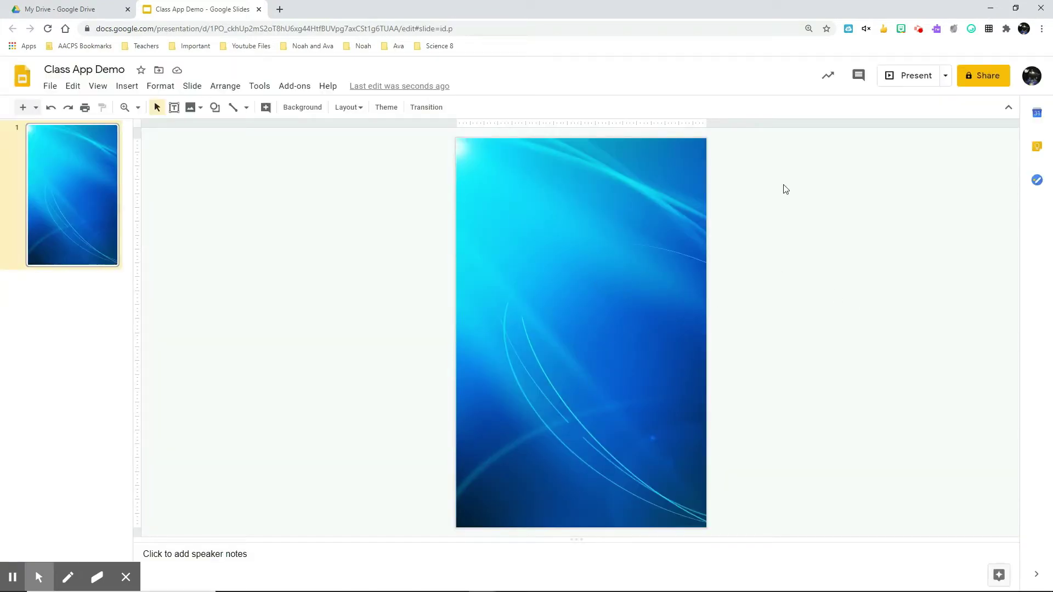
# Bring up the gallery of basic shapes for inserting a shape on the slide
pyautogui.click(130, 89)
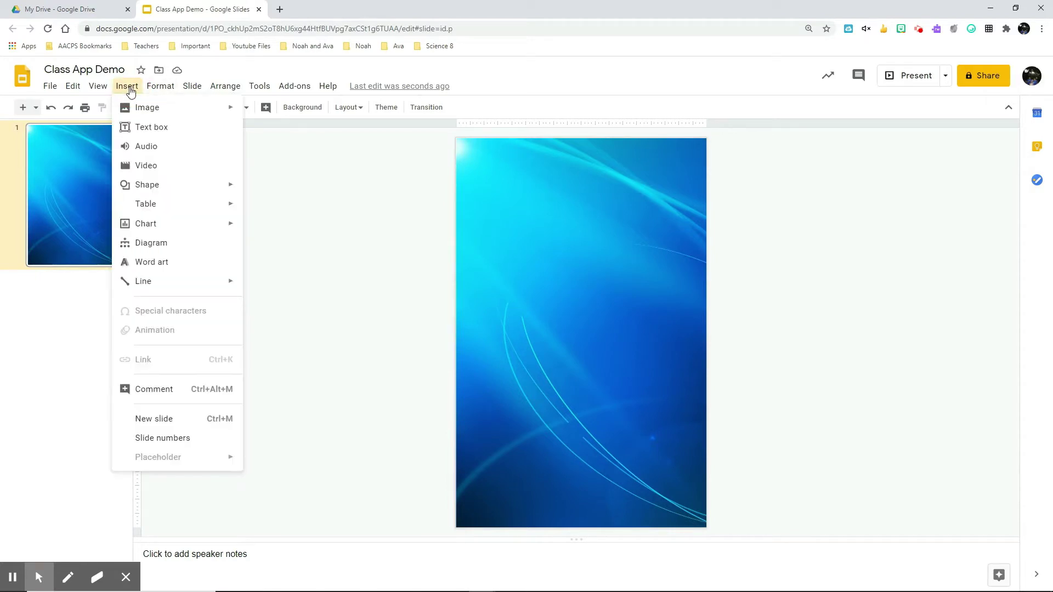
pyautogui.moveTo(226, 188)
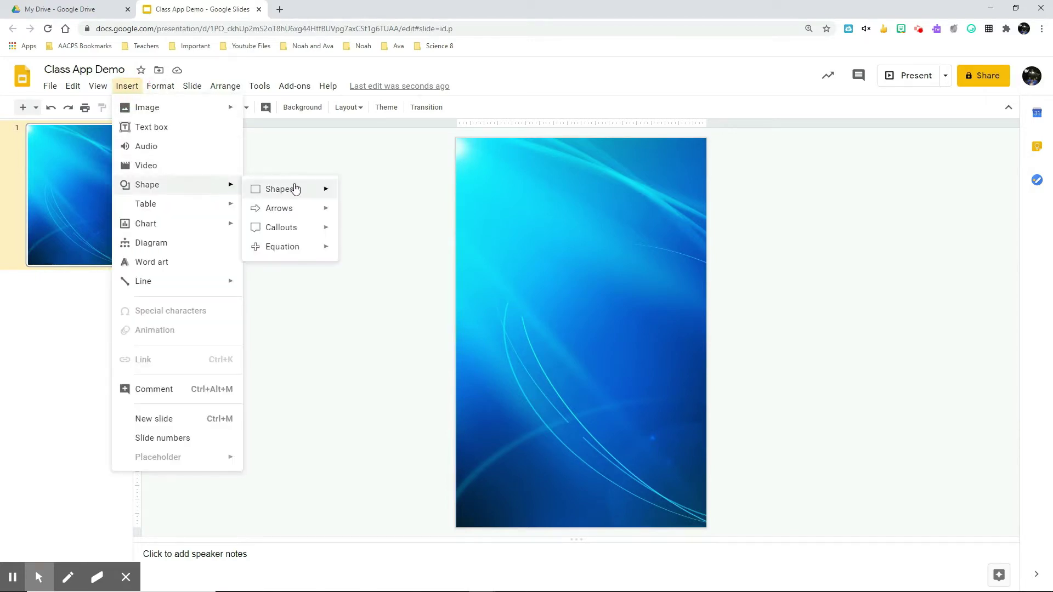
pyautogui.moveTo(322, 189)
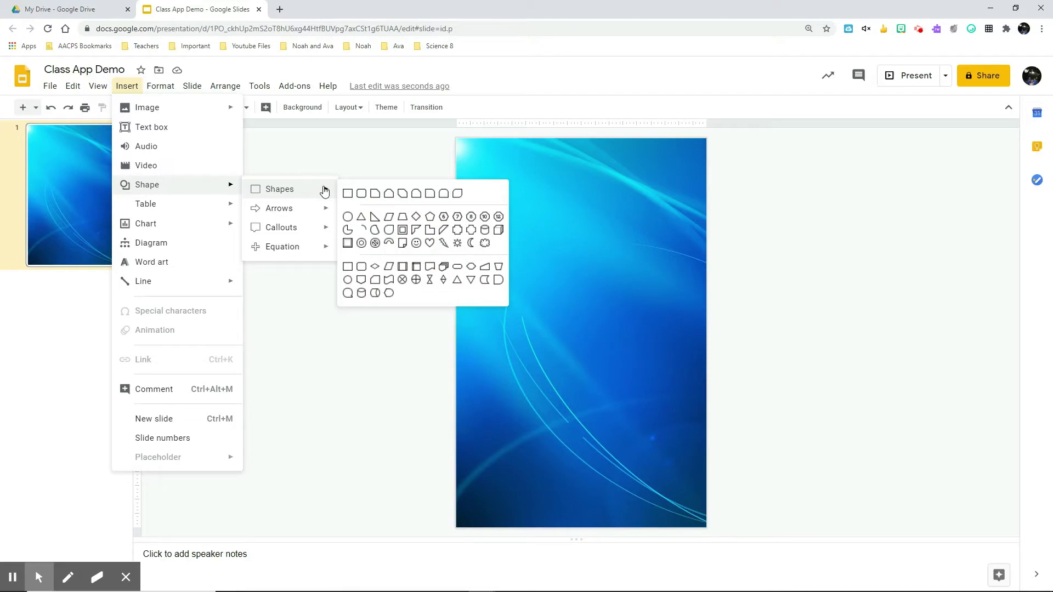